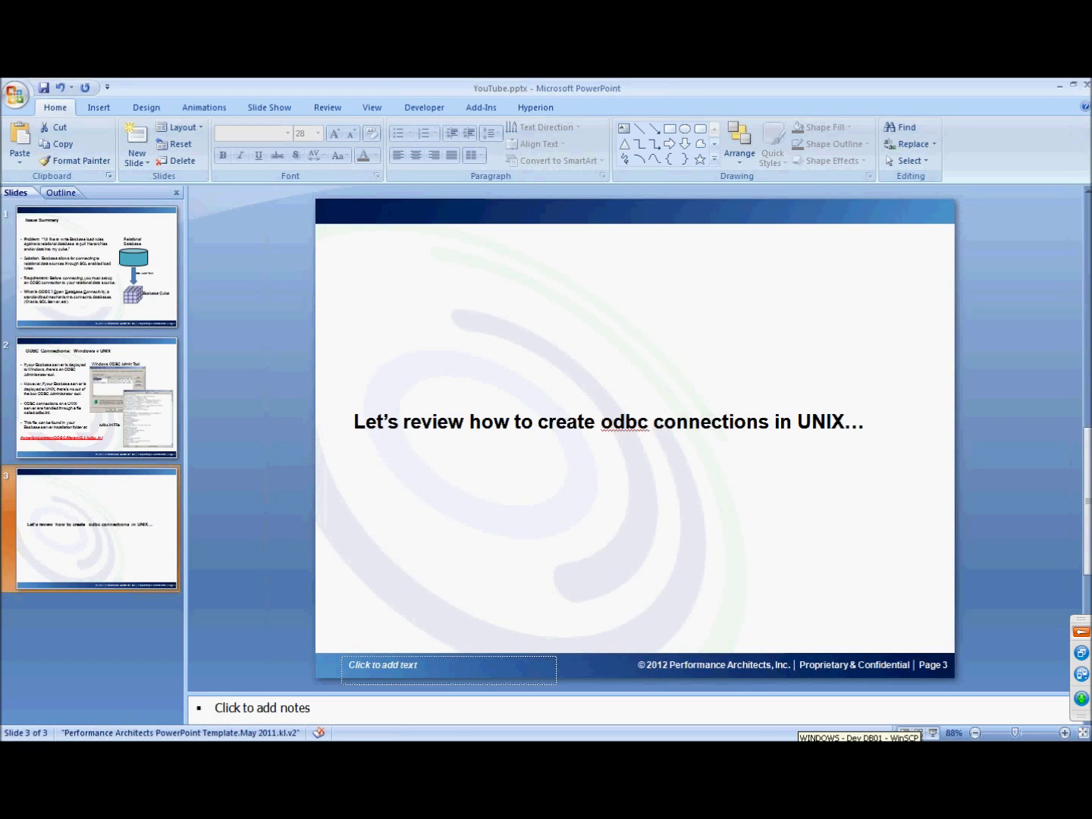
Browse the remote panel to hyperion/common/ODBC/Merant/5.2 and select odbc.ini
left_click(857, 741)
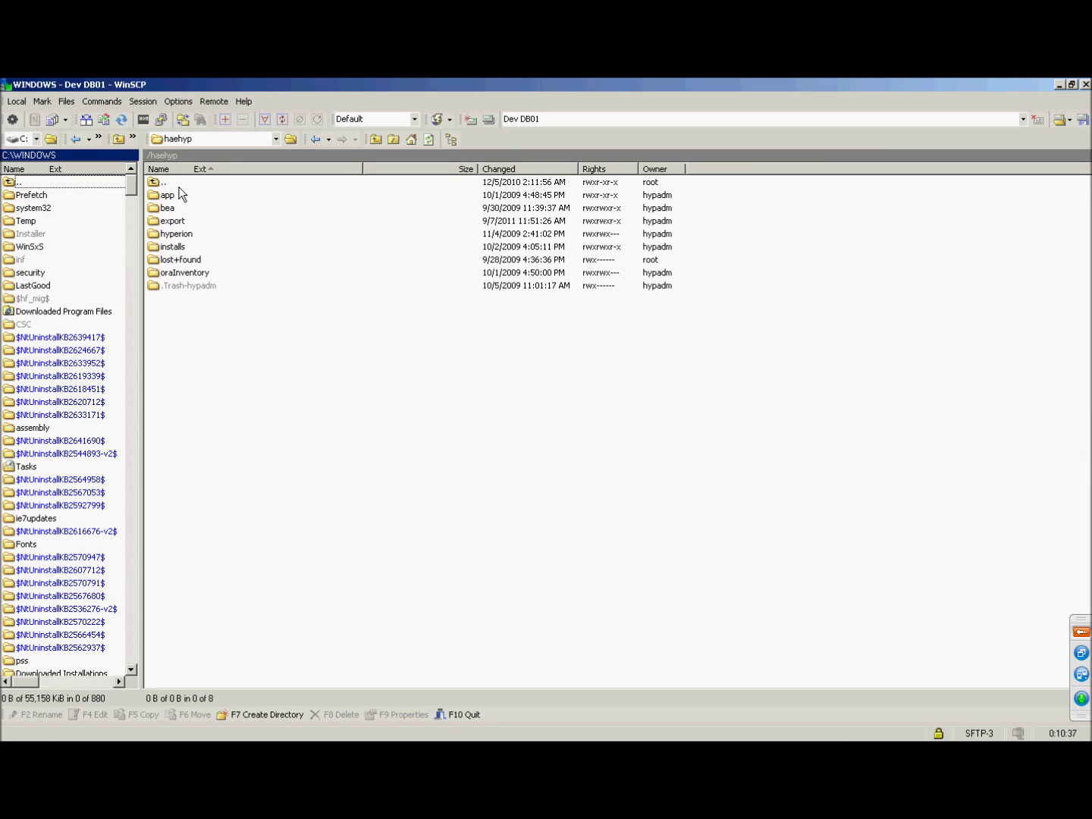
double_click(179, 236)
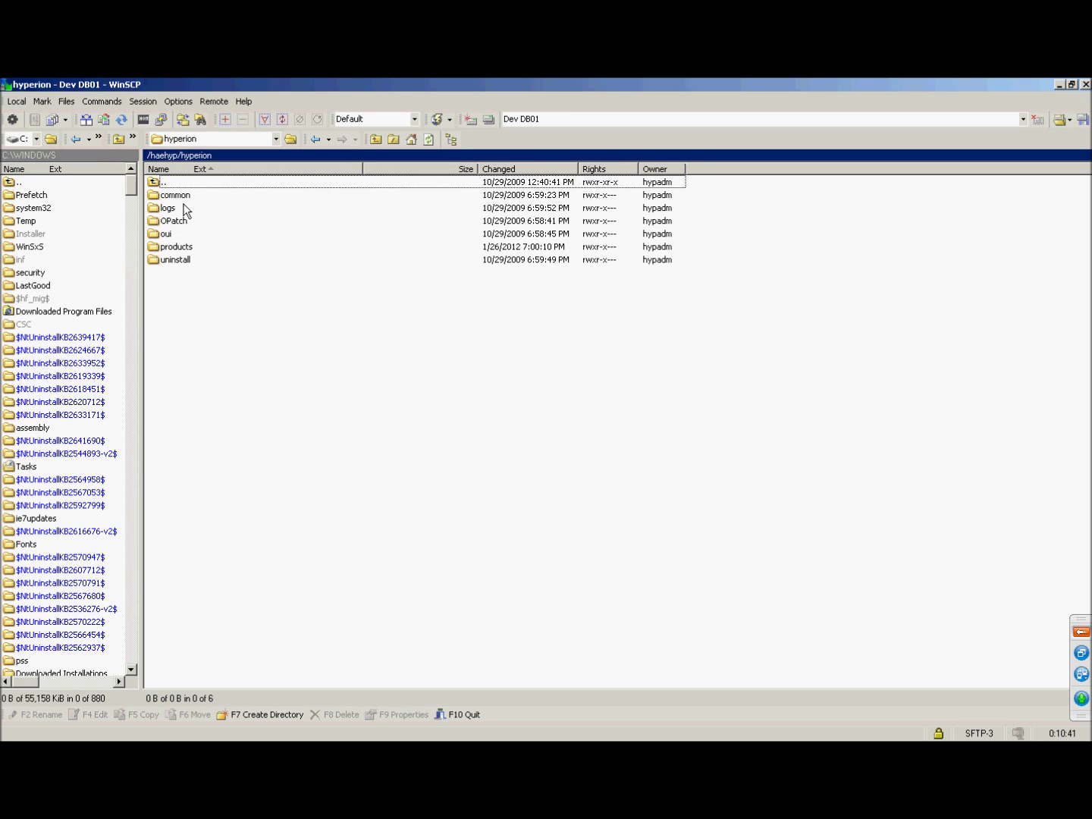
double_click(180, 195)
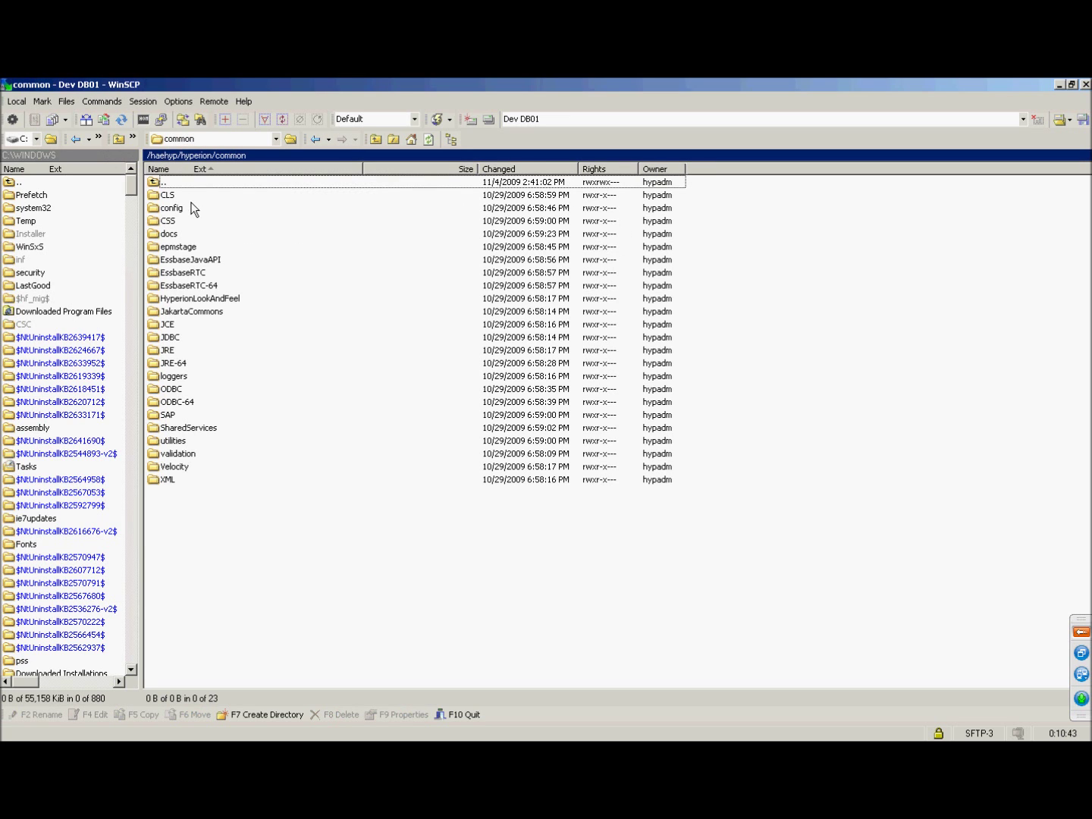
double_click(176, 389)
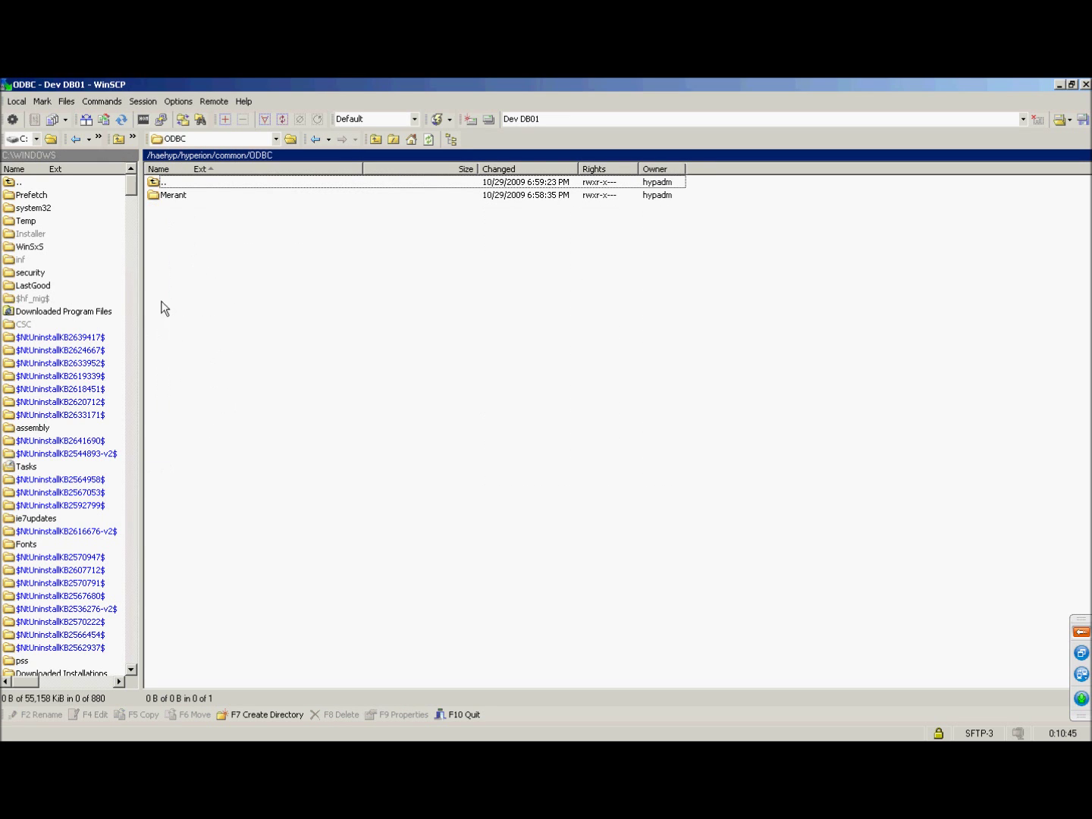
double_click(175, 199)
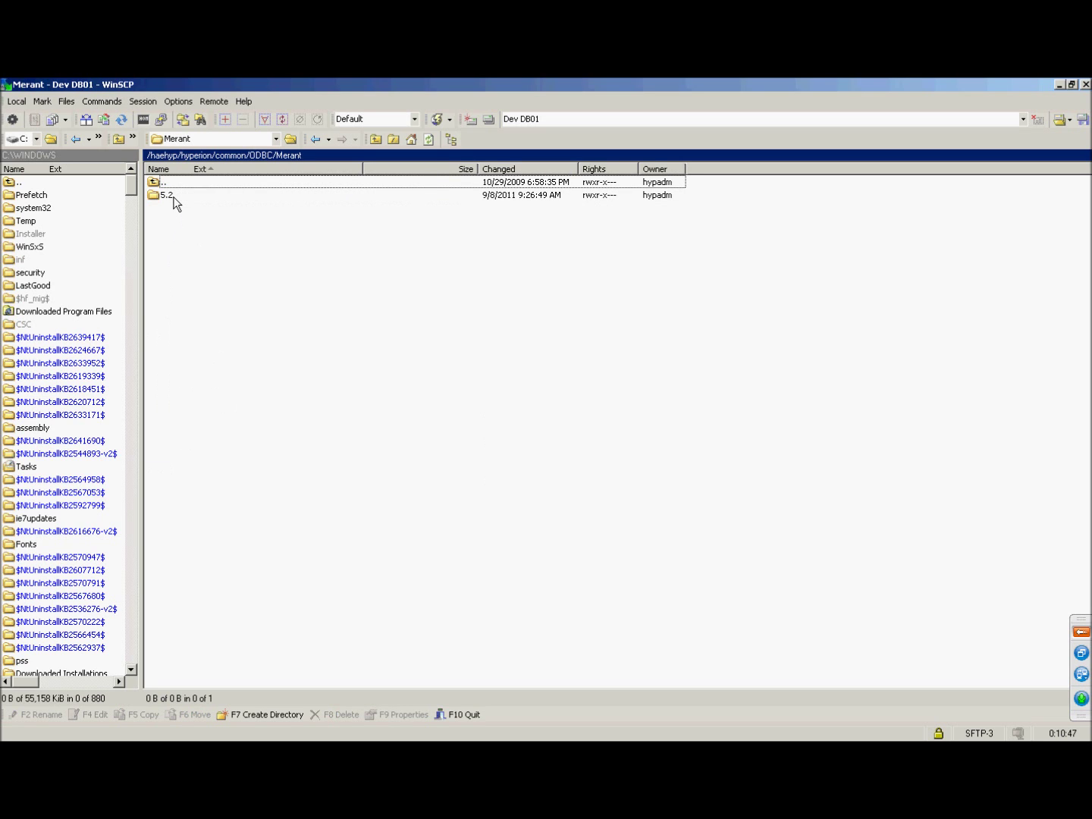
double_click(168, 196)
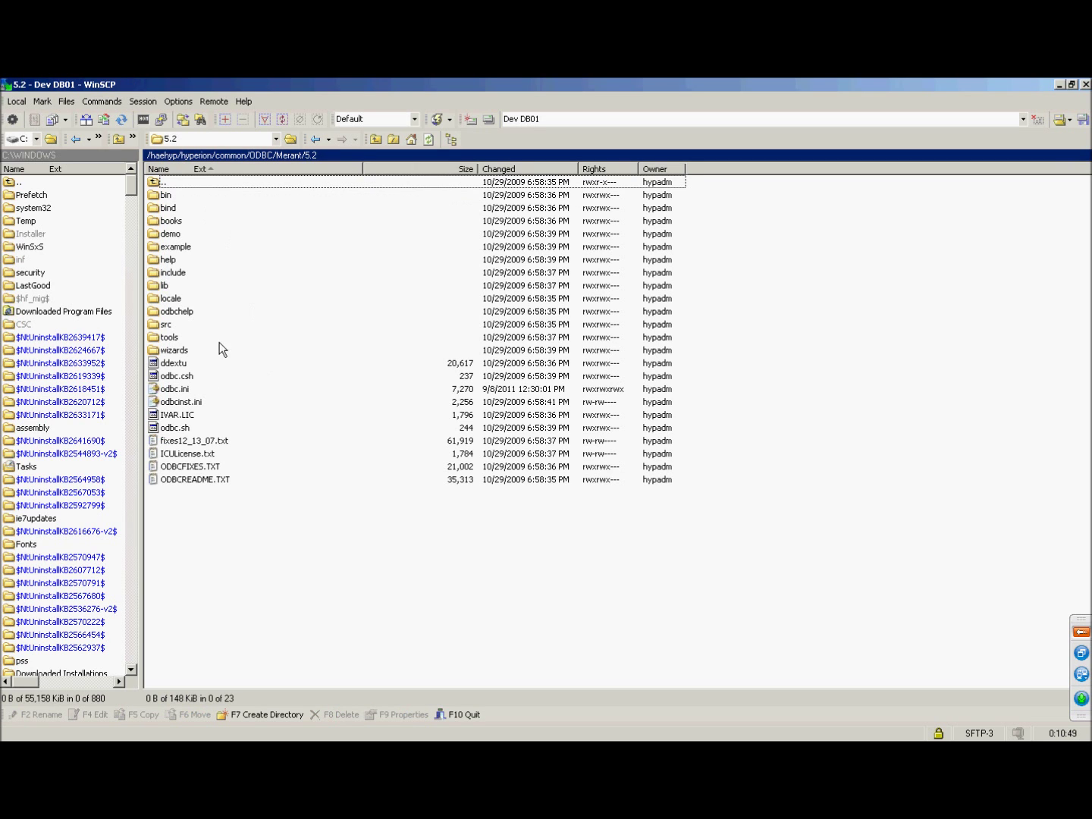
left_click(203, 390)
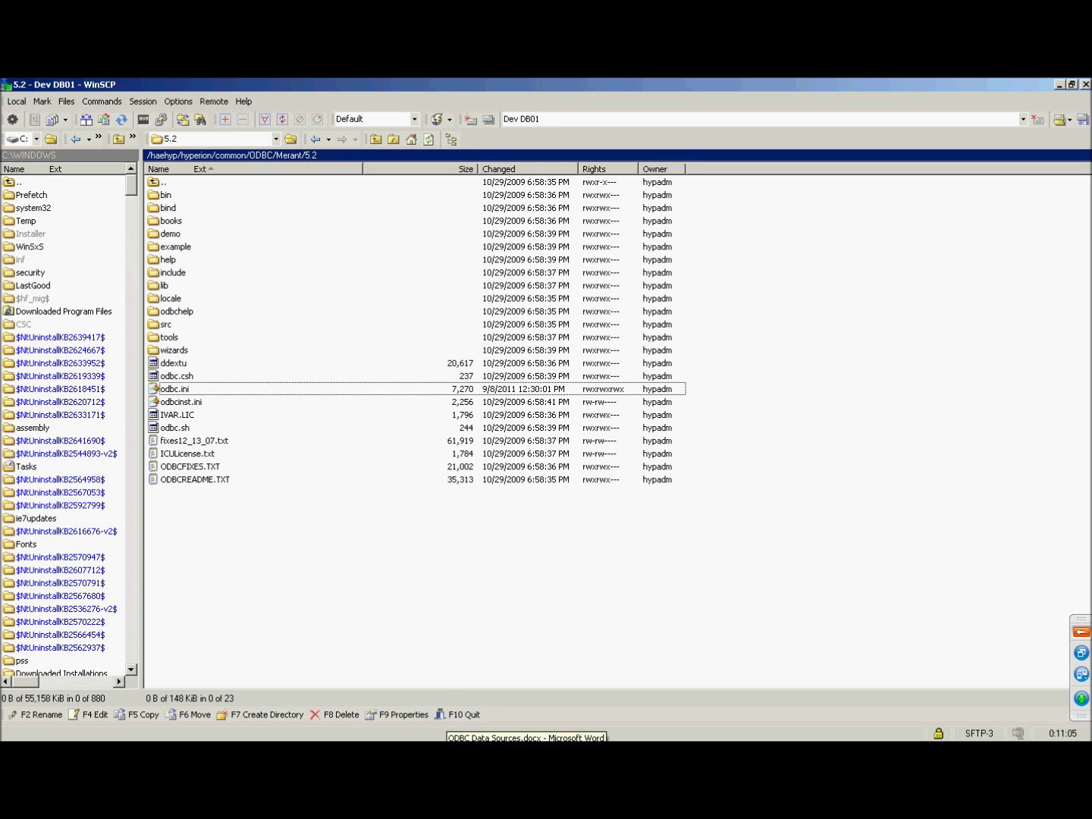
left_click(526, 751)
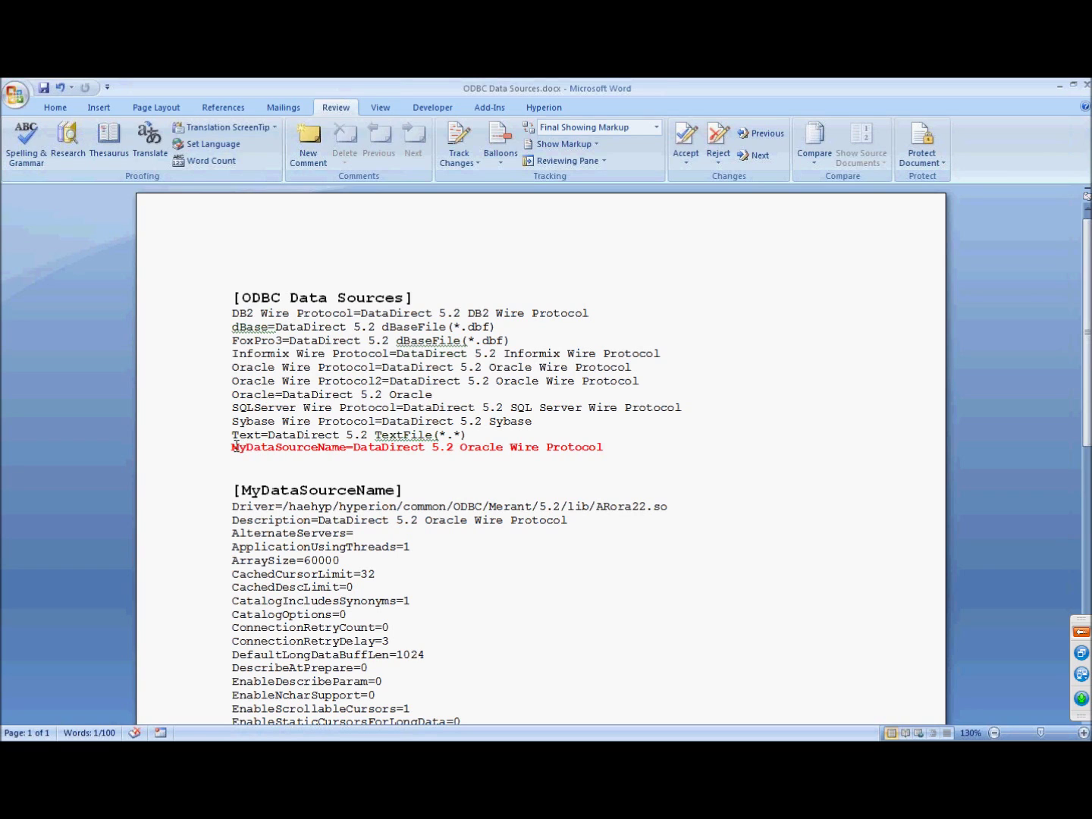
Highlight MyDataSourceName, its DataDirect 5.2 Oracle Wire Protocol driver text, and the [MyDataSourceName] heading
left_click_drag(231, 448, 346, 445)
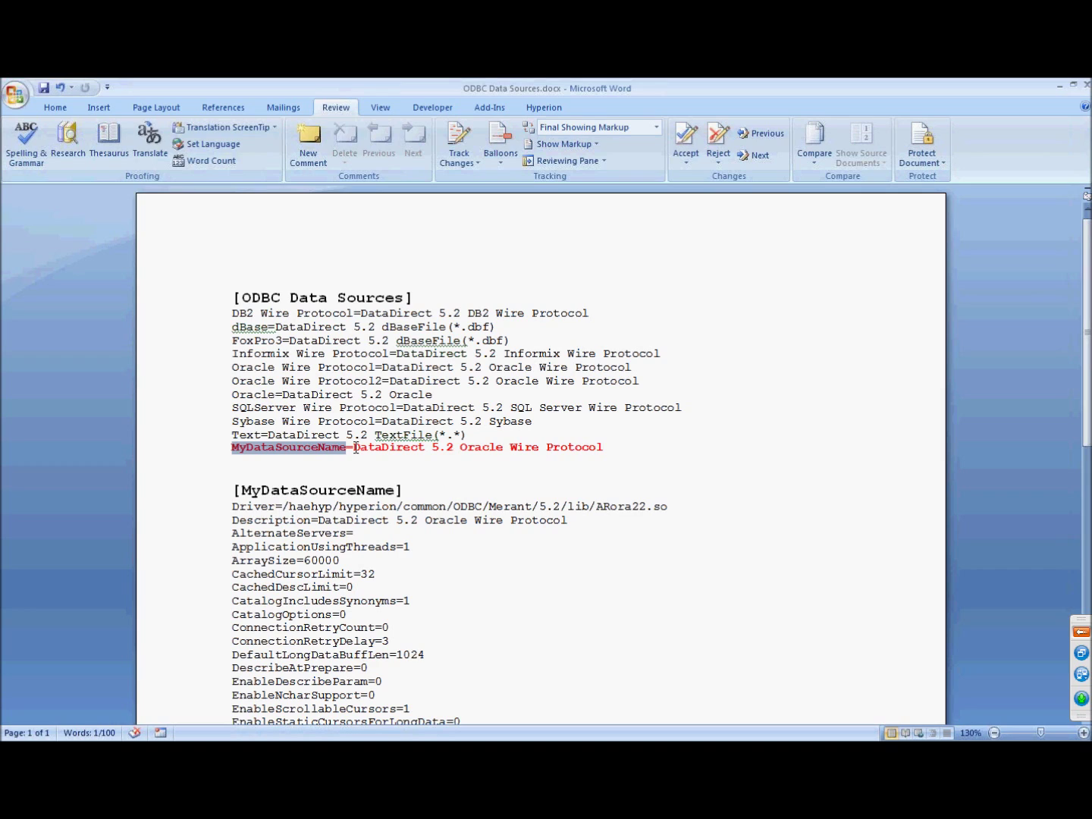
left_click_drag(356, 449, 639, 443)
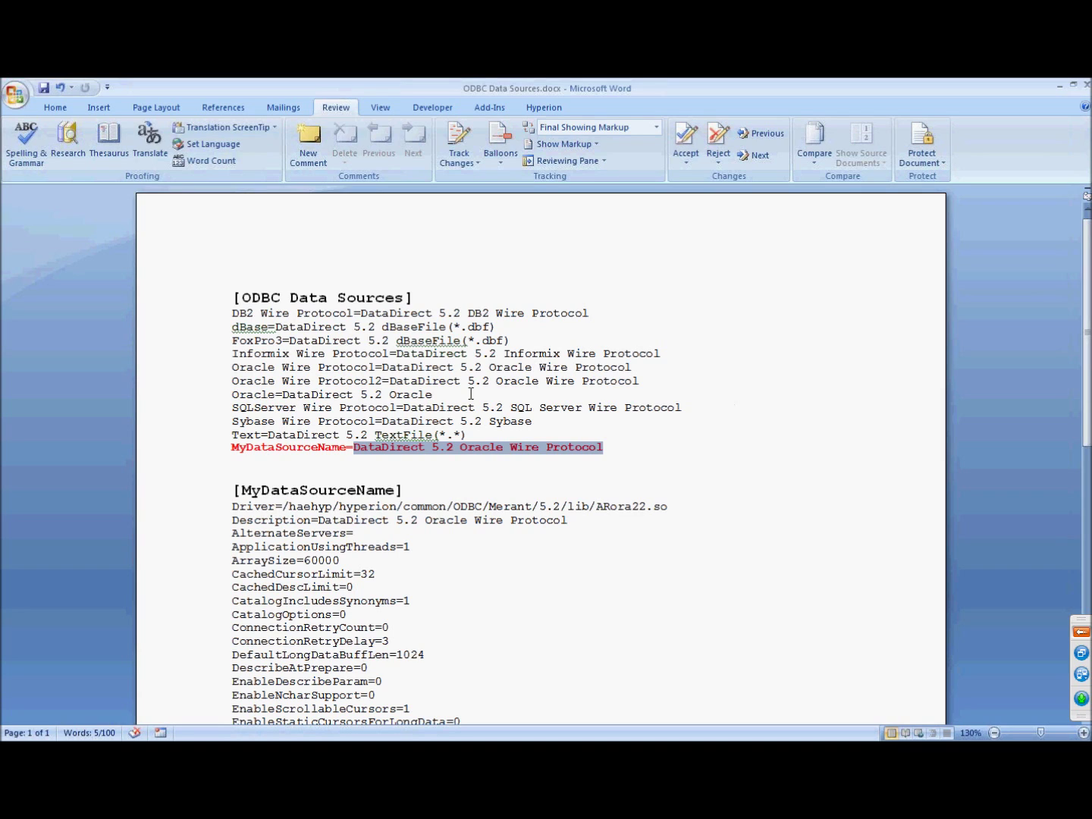
left_click(311, 492)
double_click(309, 493)
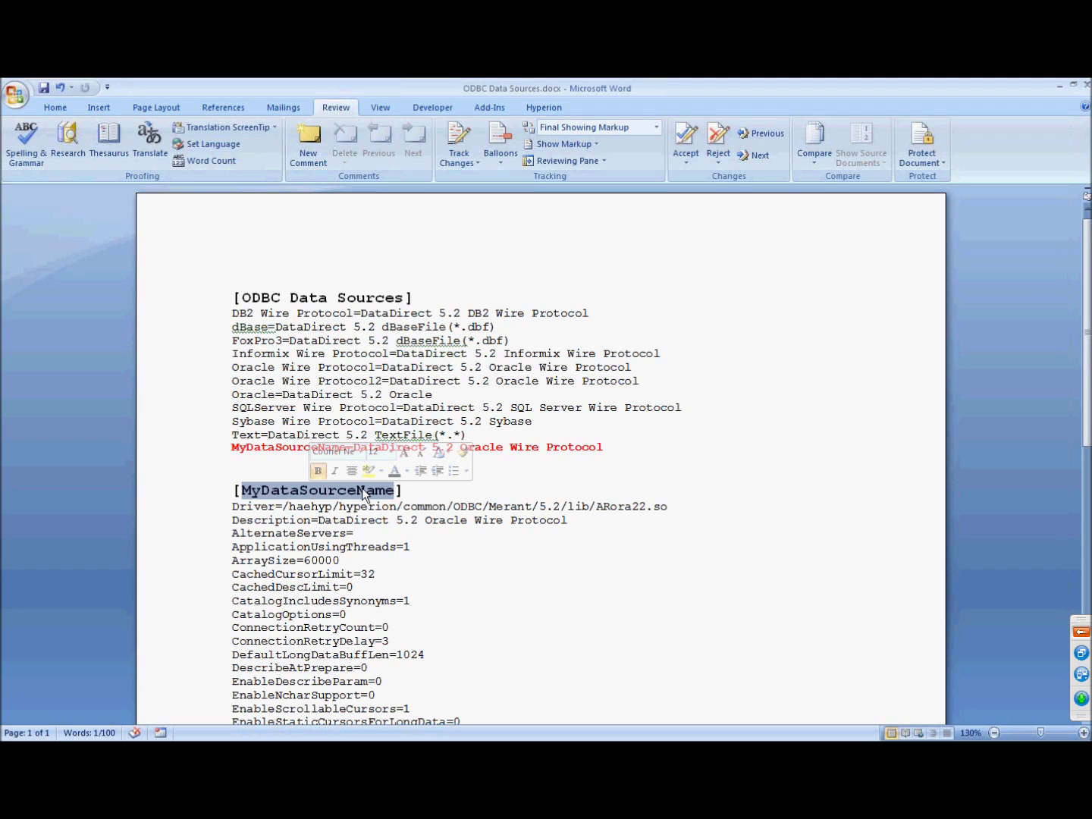
Highlight the PortNumber, ServiceName and SID setting lines, then return to WinSCP
scroll(443, 552, "down", 7)
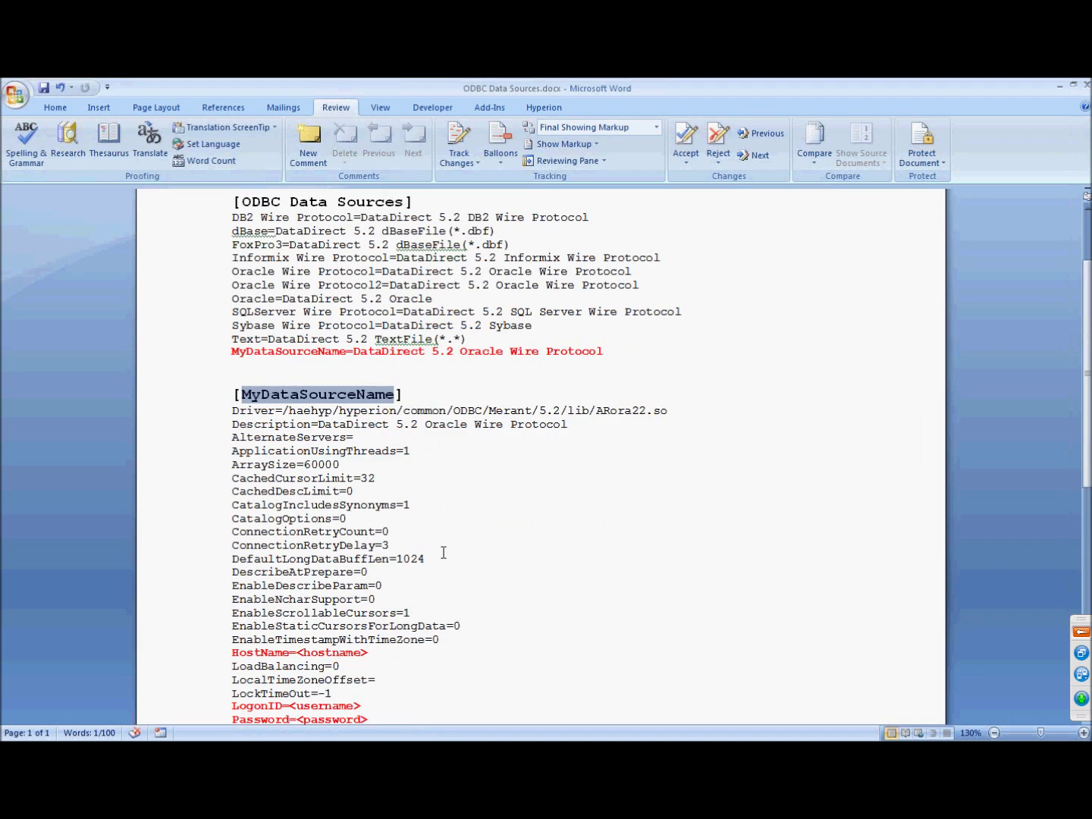
left_click_drag(232, 543, 357, 544)
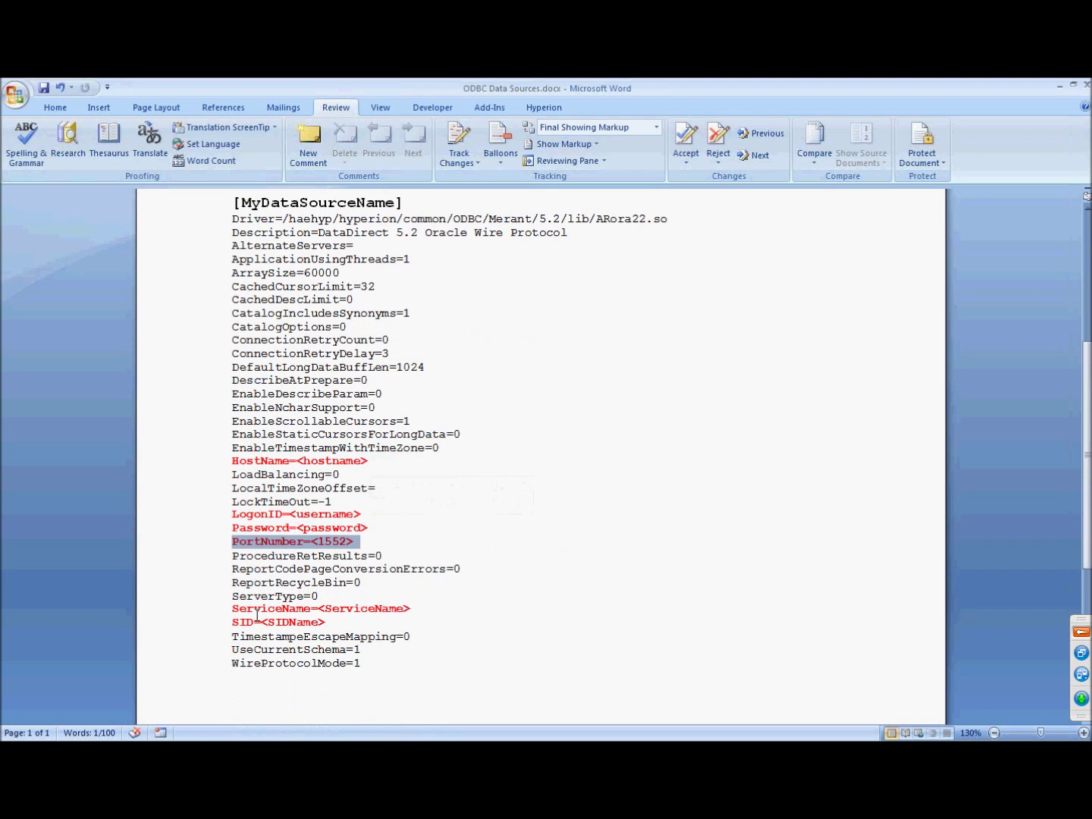
left_click_drag(234, 609, 406, 611)
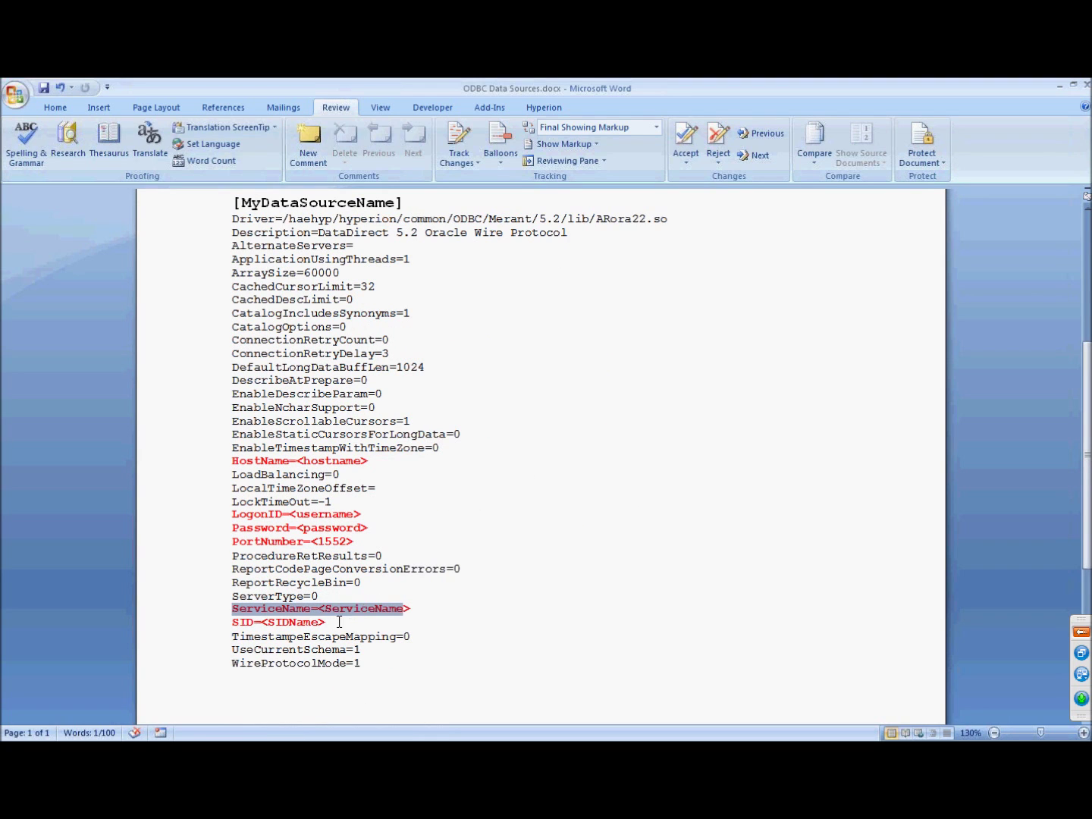
left_click_drag(332, 622, 215, 624)
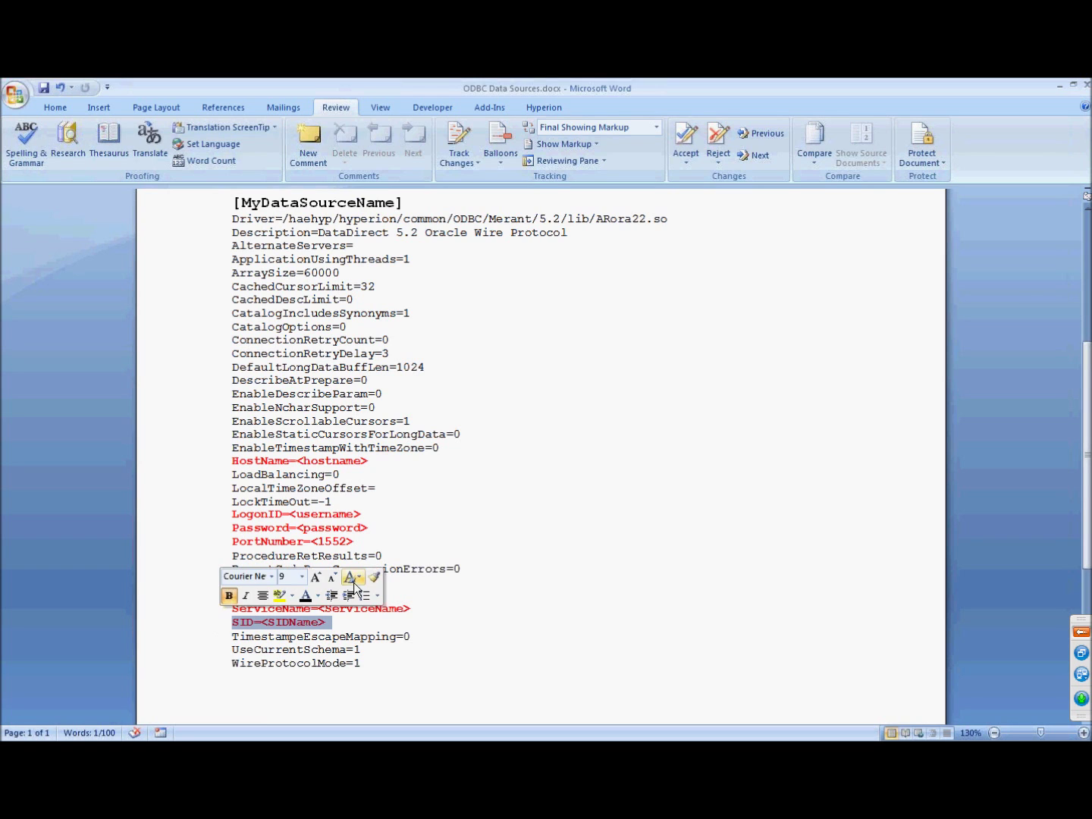
key("alt+Tab")
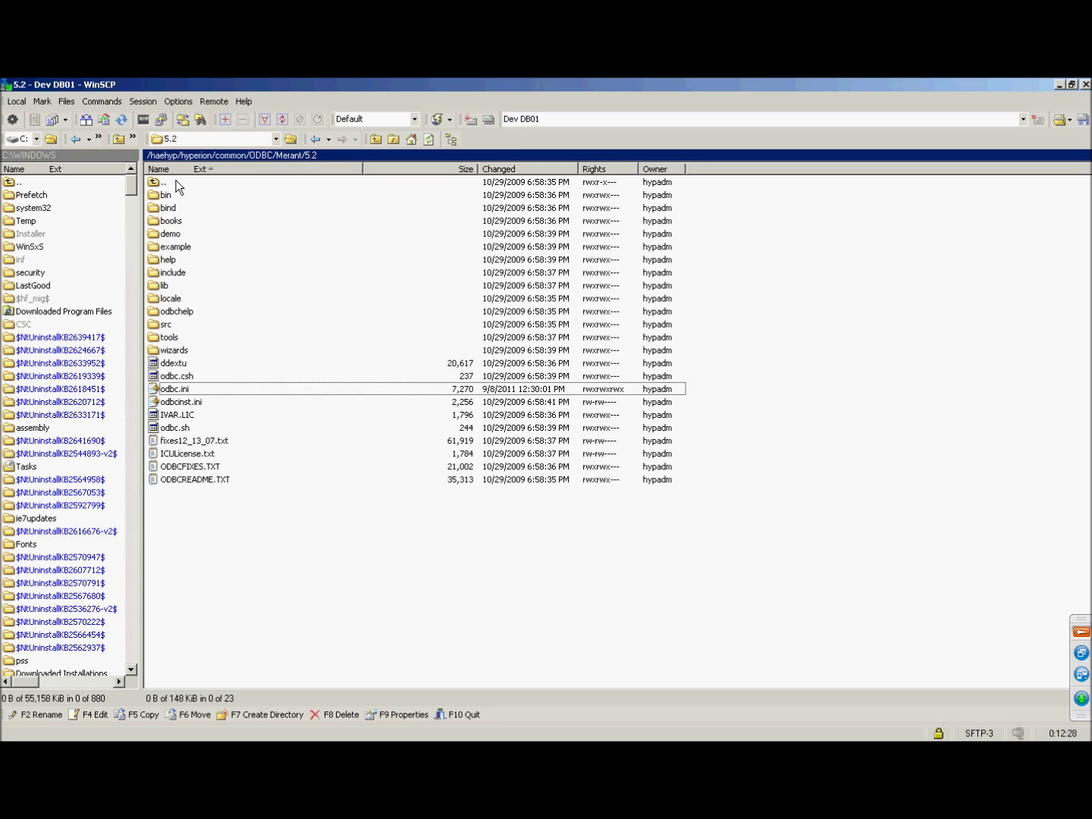
Climb from the Merant/5.2 folder up to the server's root folder
double_click(162, 181)
double_click(161, 182)
double_click(162, 182)
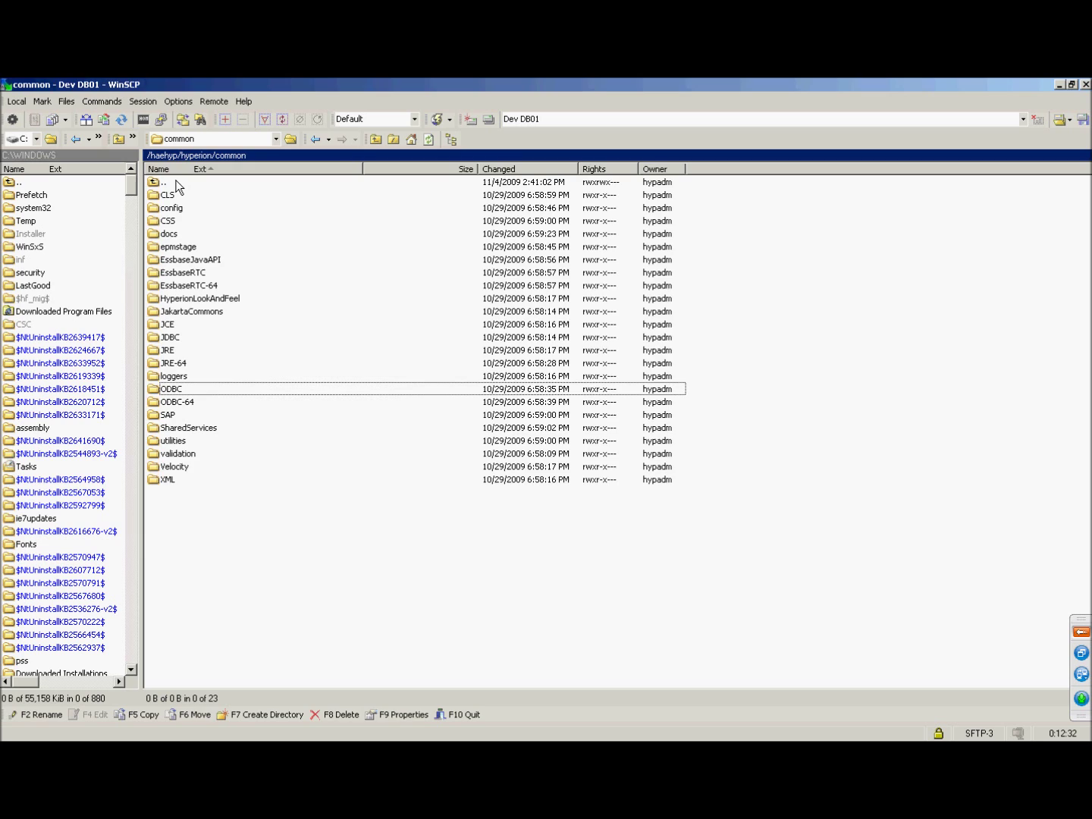
double_click(175, 182)
double_click(175, 181)
double_click(175, 182)
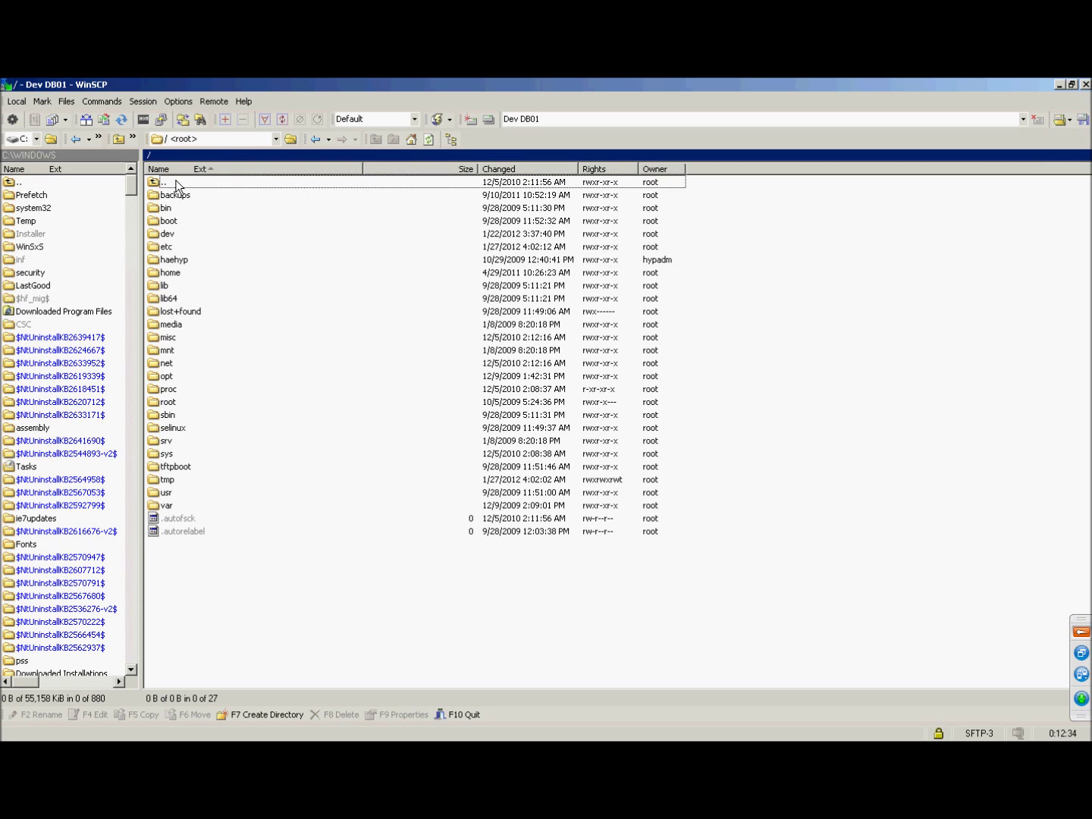
Open /home/hypadm and select the hidden .odbc.ini file
double_click(173, 274)
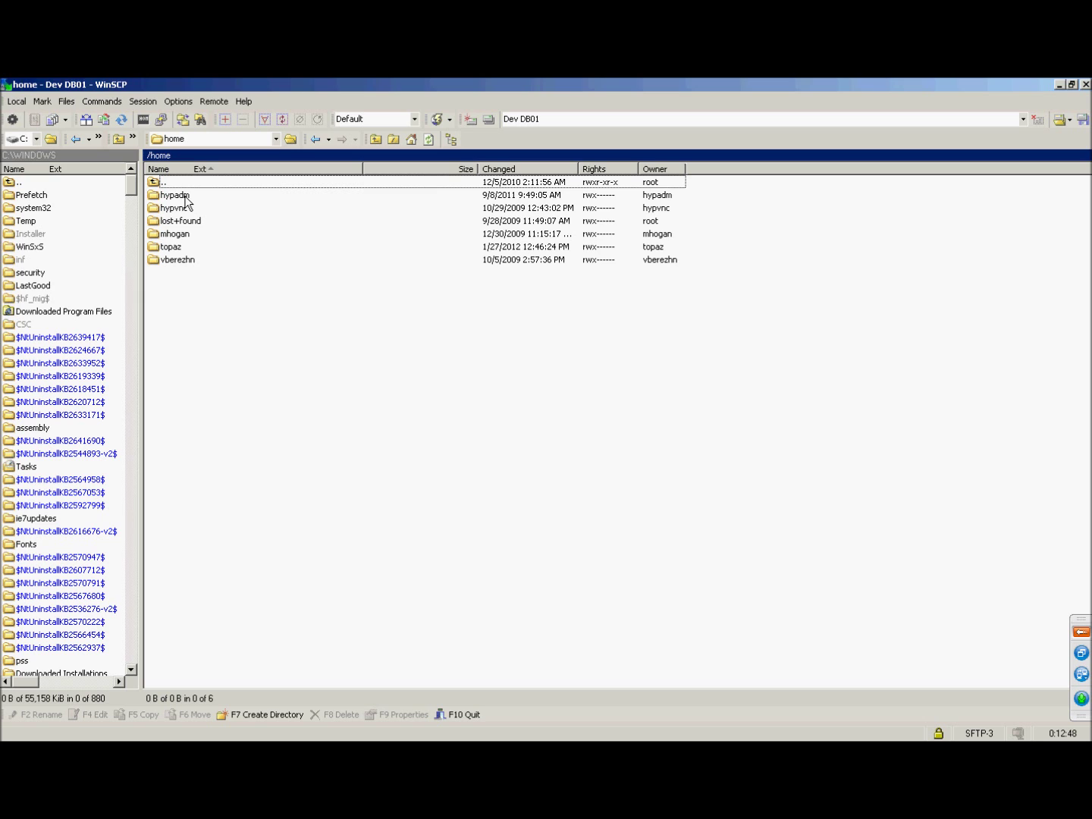
double_click(186, 200)
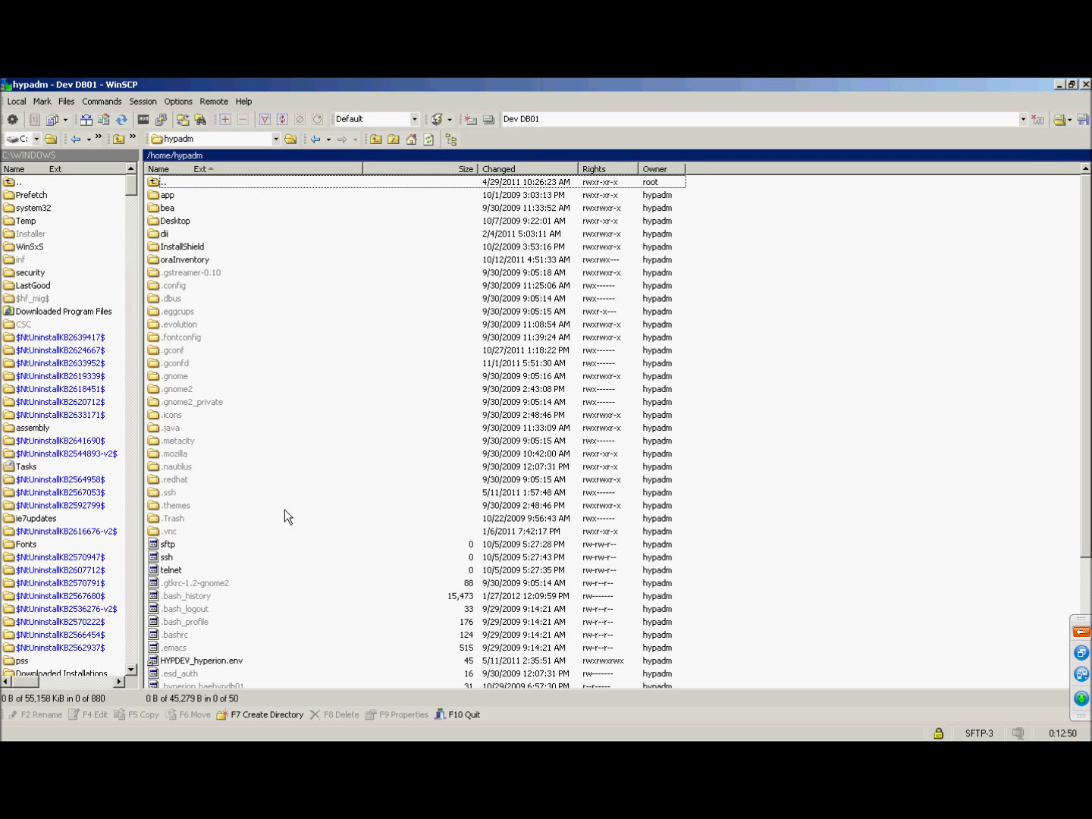
scroll(285, 511, "down", 3)
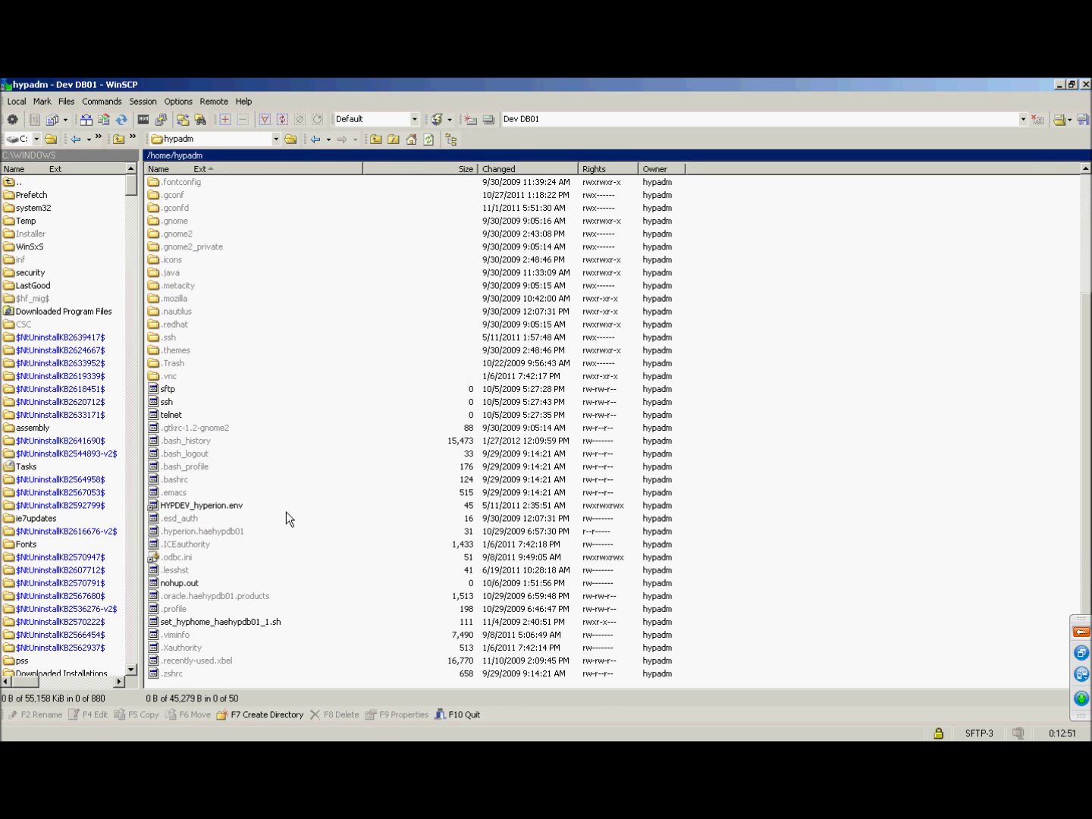
left_click(183, 559)
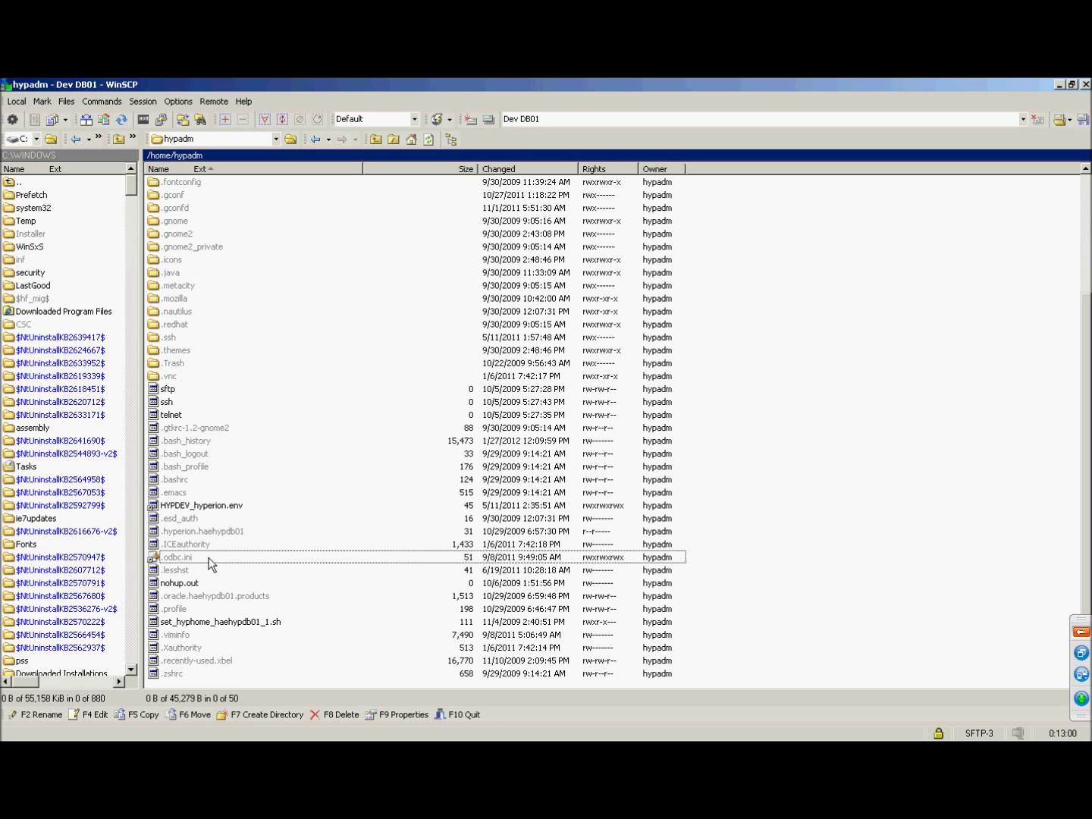
Begin a new link to .odbc.ini, cancel it, and switch to Essbase Administration Services
right_click(702, 590)
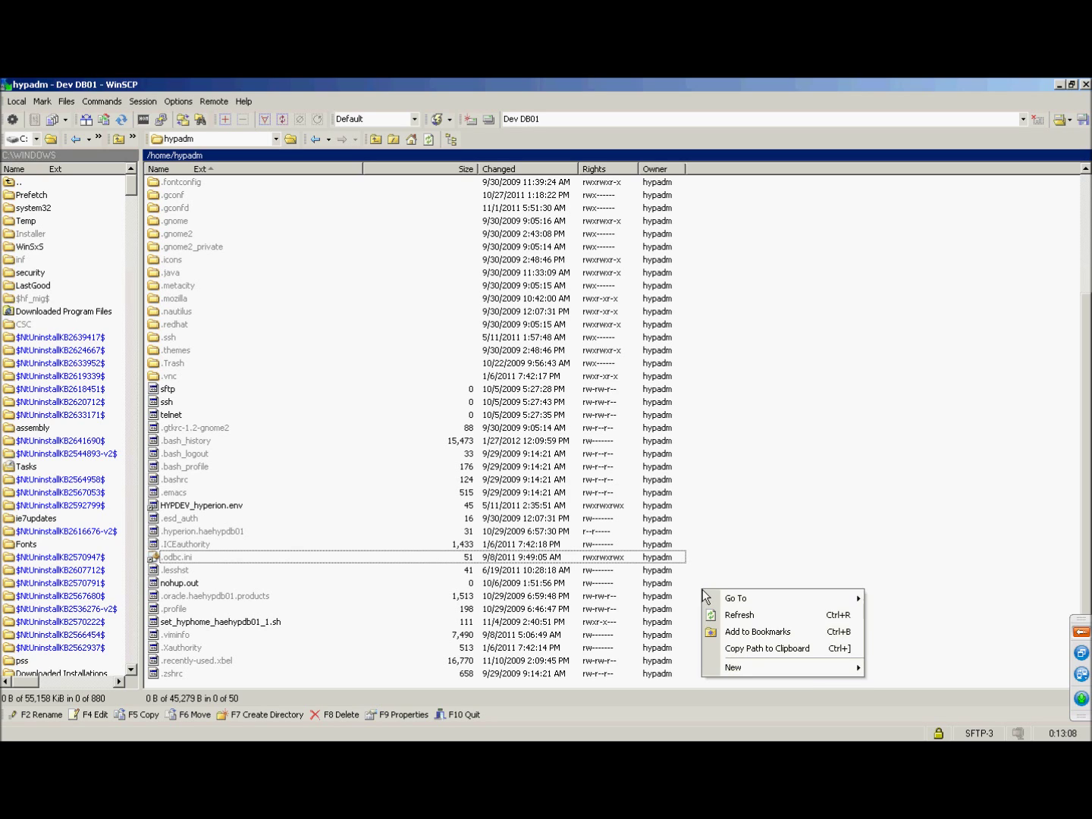
mouse_move(805, 667)
left_click(914, 706)
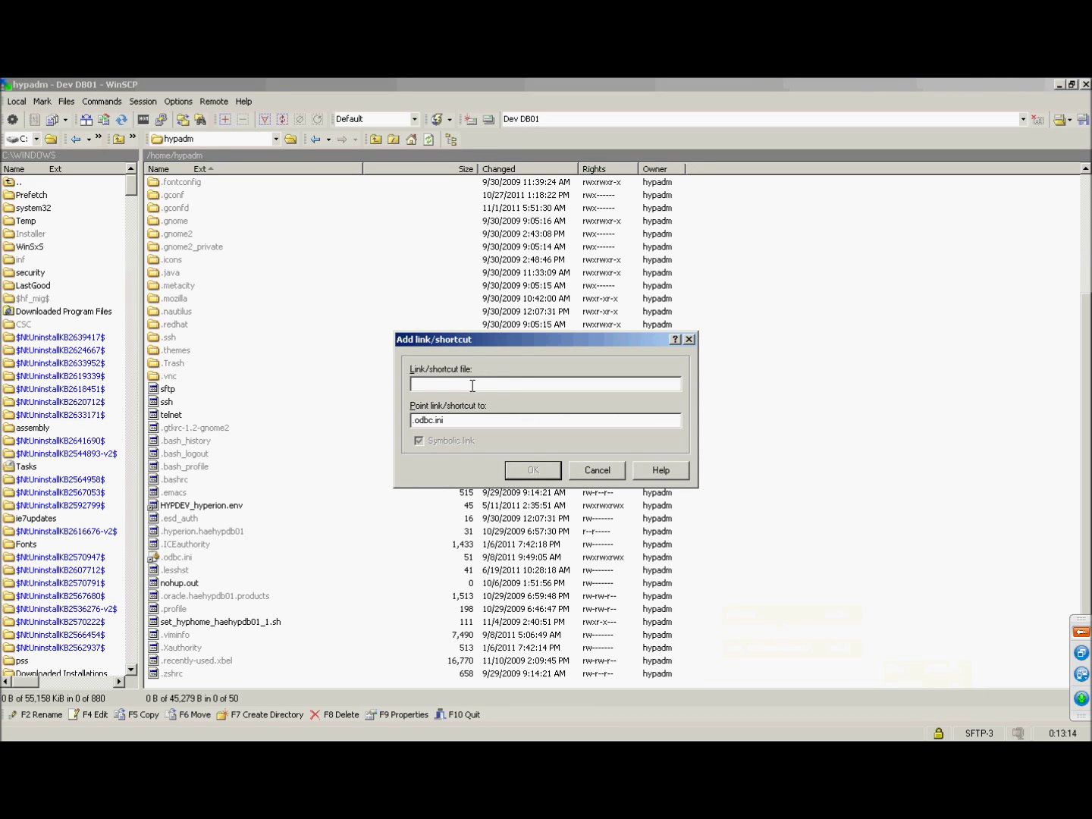
left_click(609, 474)
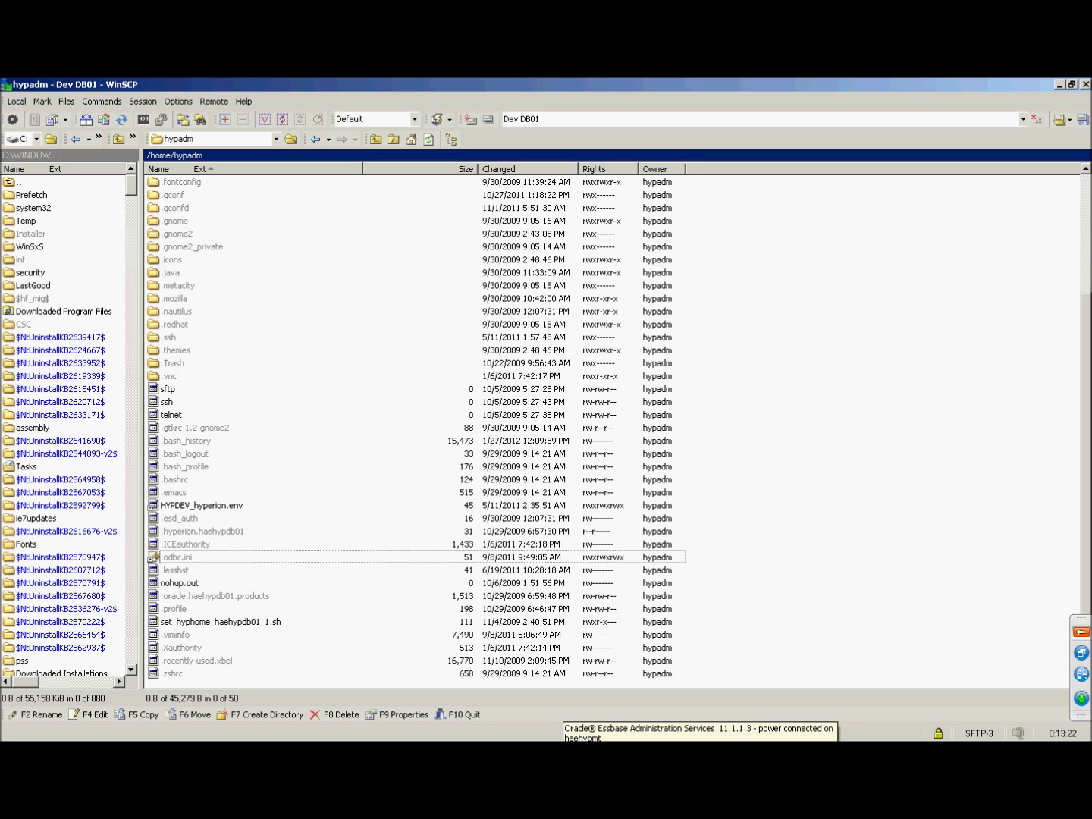
left_click(577, 739)
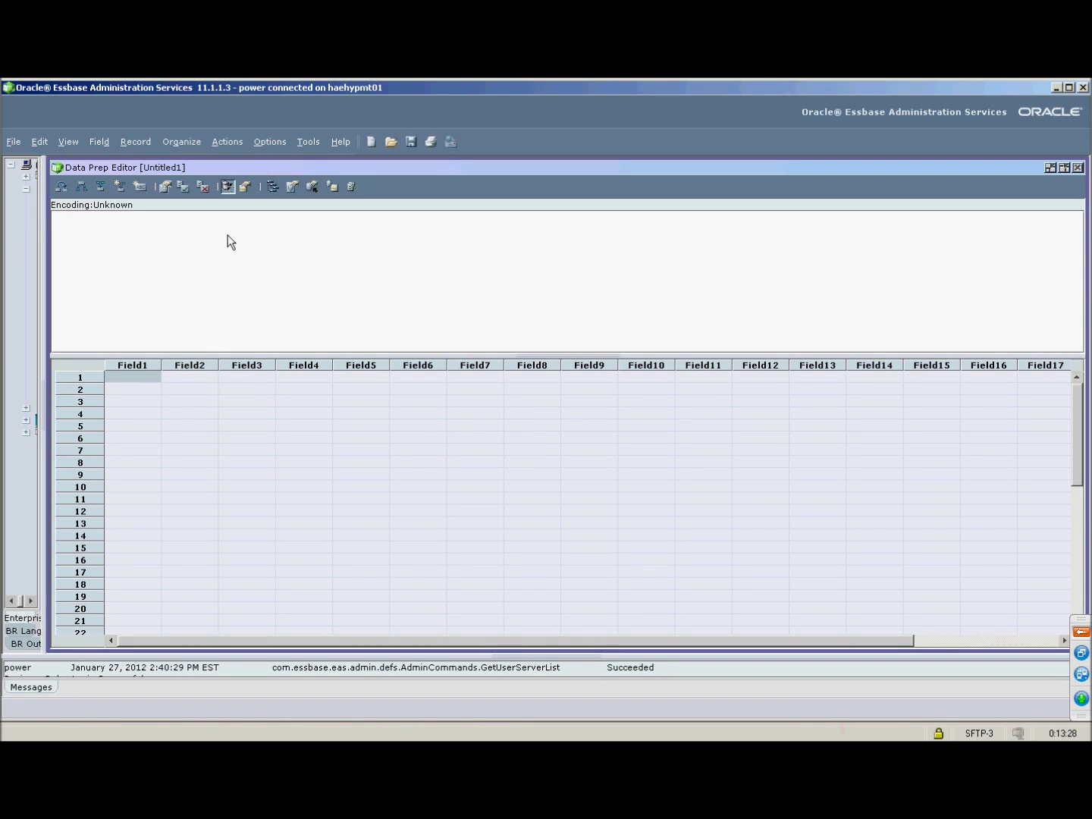
left_click(14, 143)
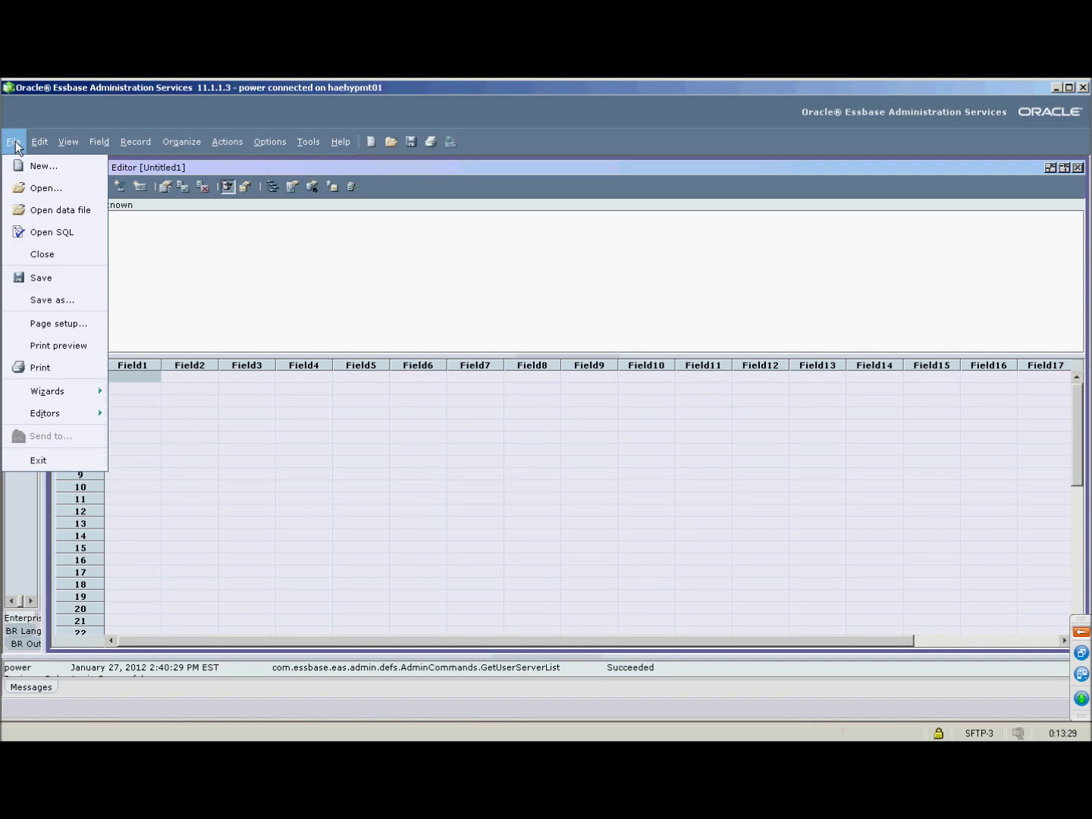
left_click(67, 236)
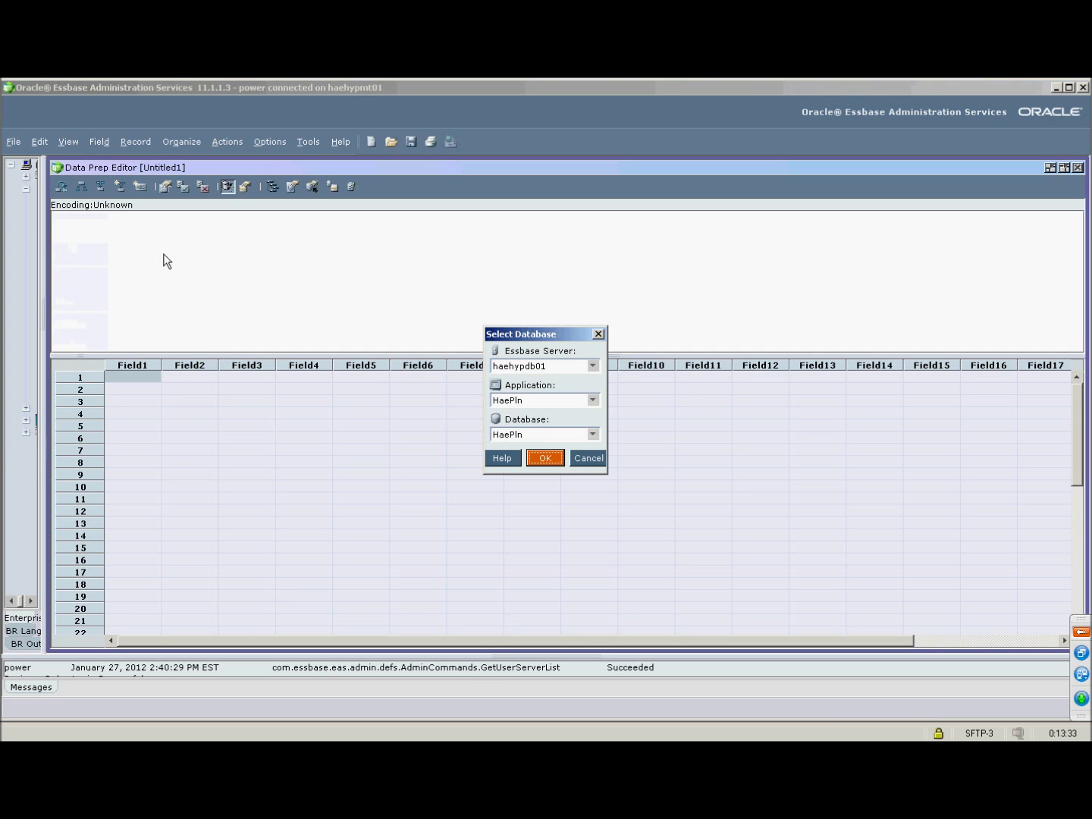
left_click(544, 460)
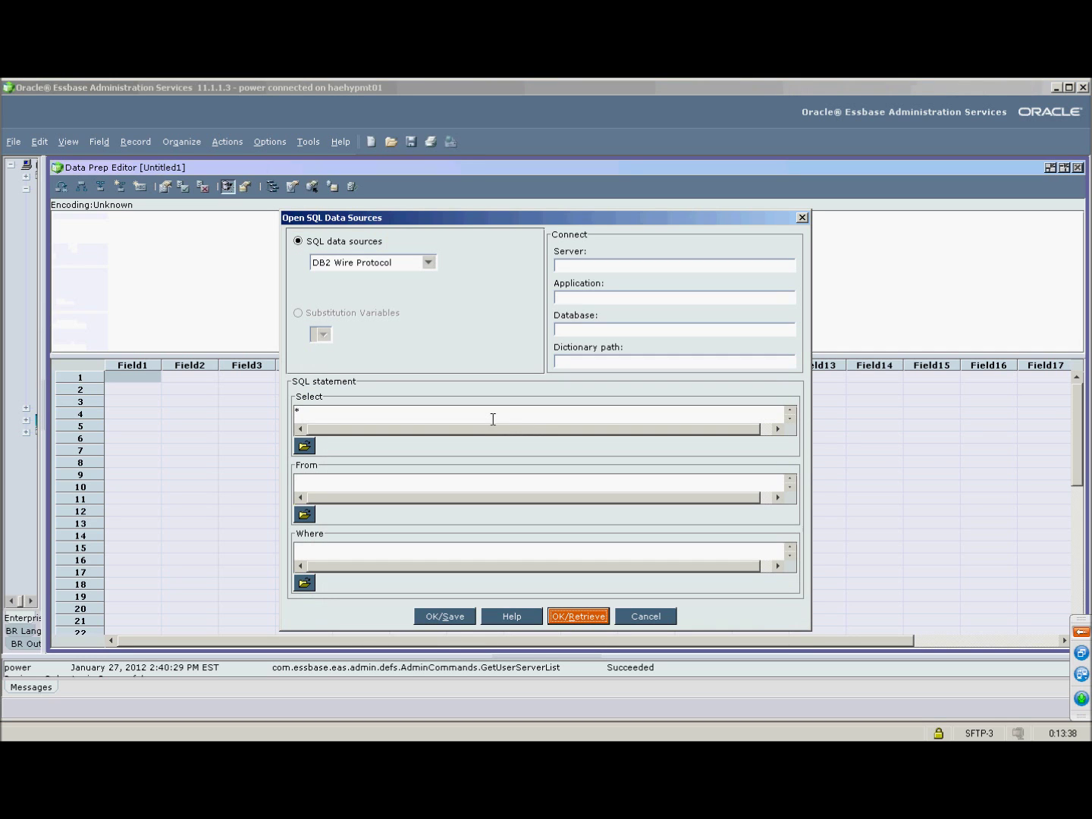
left_click(429, 263)
left_click_drag(433, 290, 431, 311)
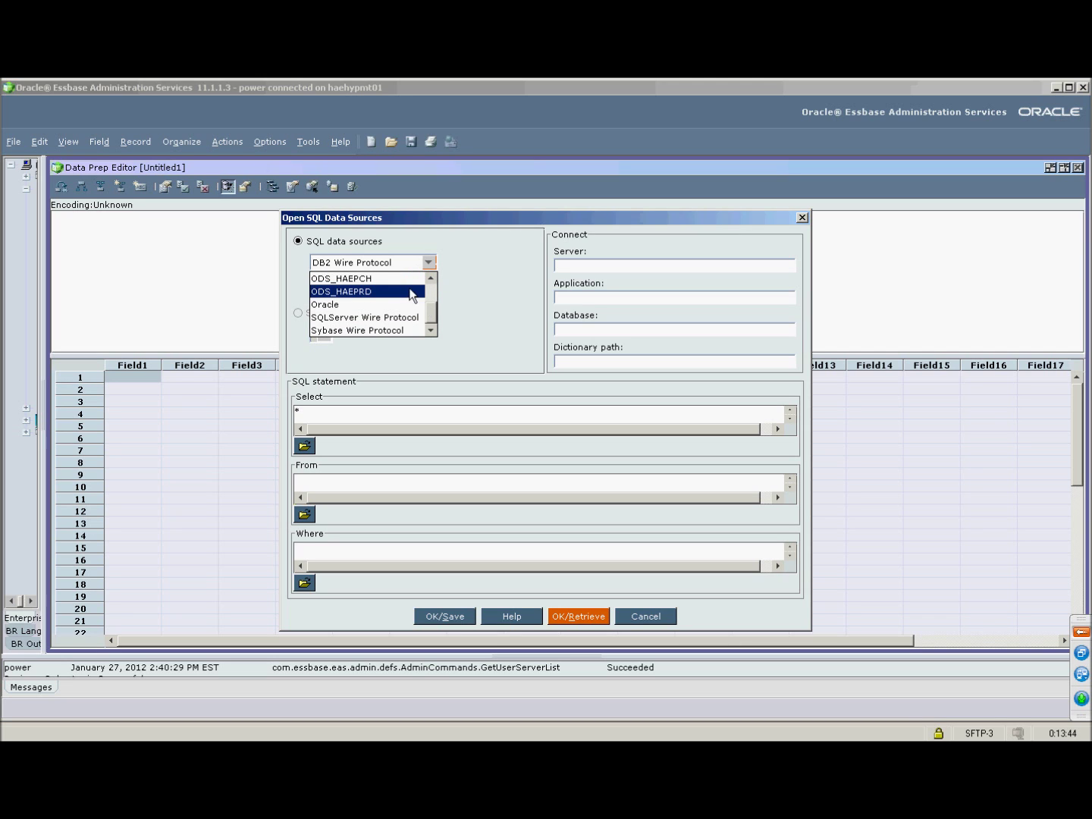
left_click(411, 304)
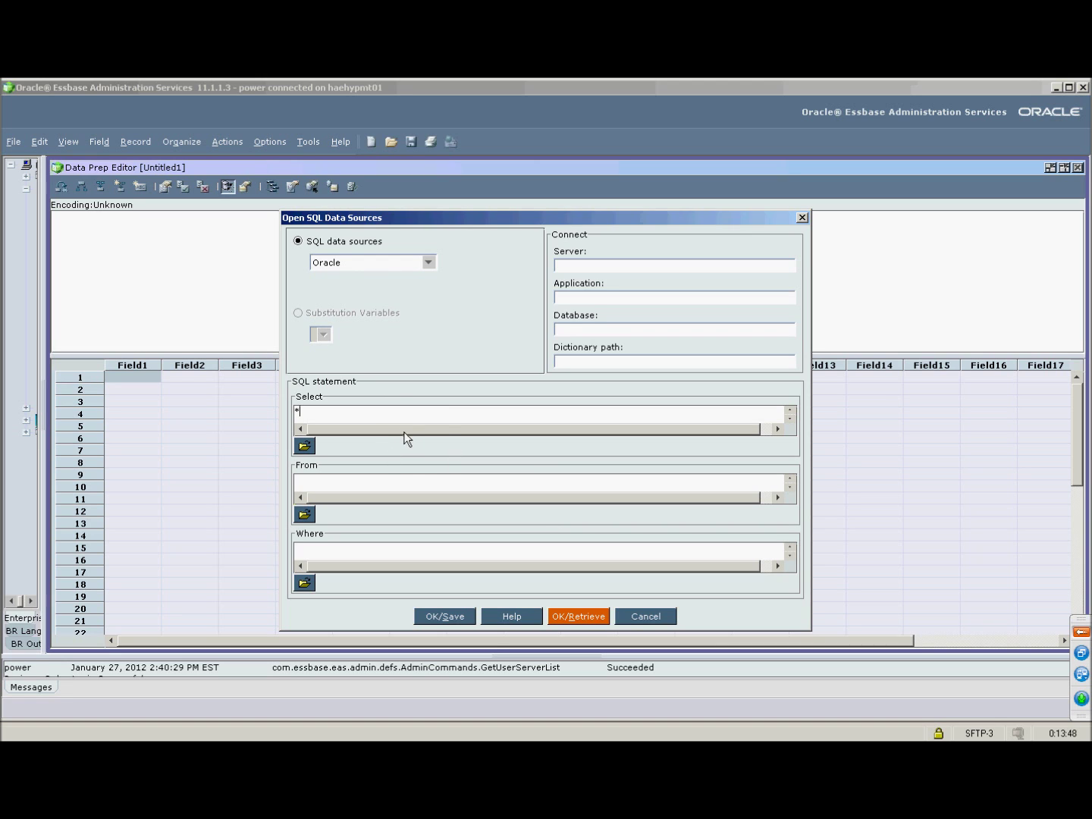
left_click(633, 618)
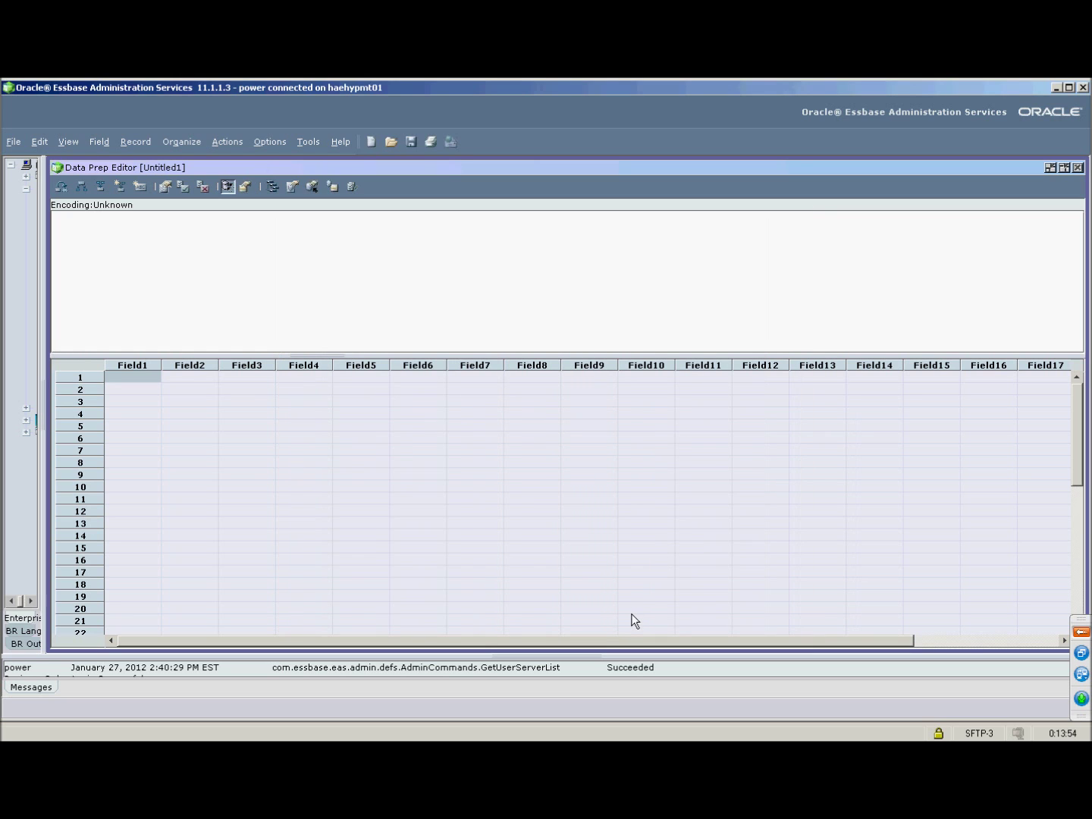